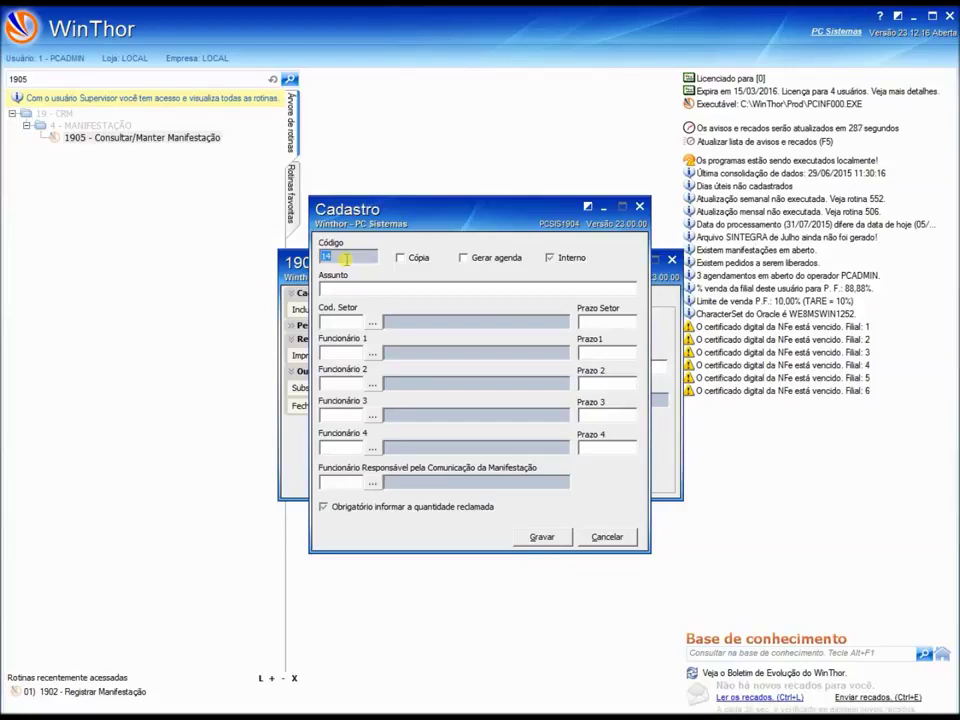
# Switch on the Cópia, Gerar agenda and Interno options of the new subject, and clear all three again
pyautogui.click(400, 258)
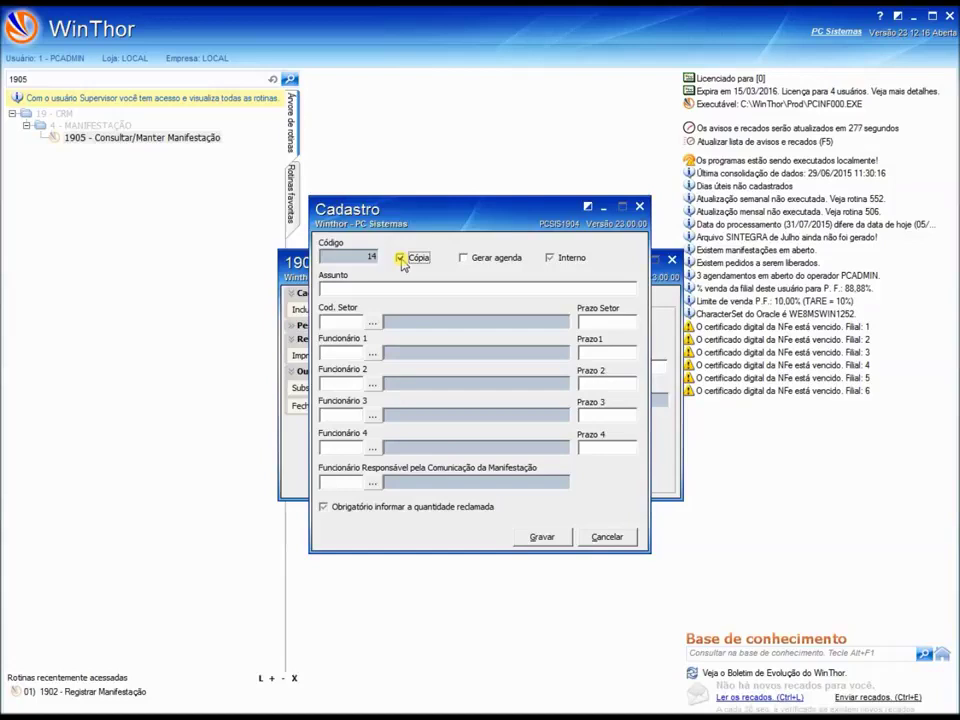
pyautogui.click(464, 259)
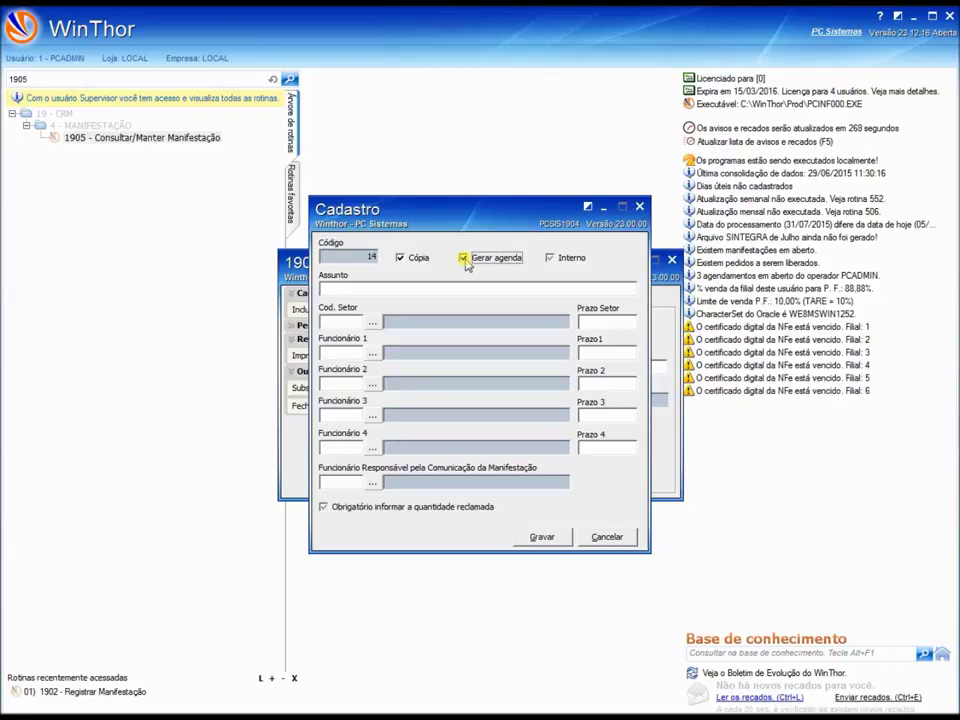
pyautogui.click(556, 261)
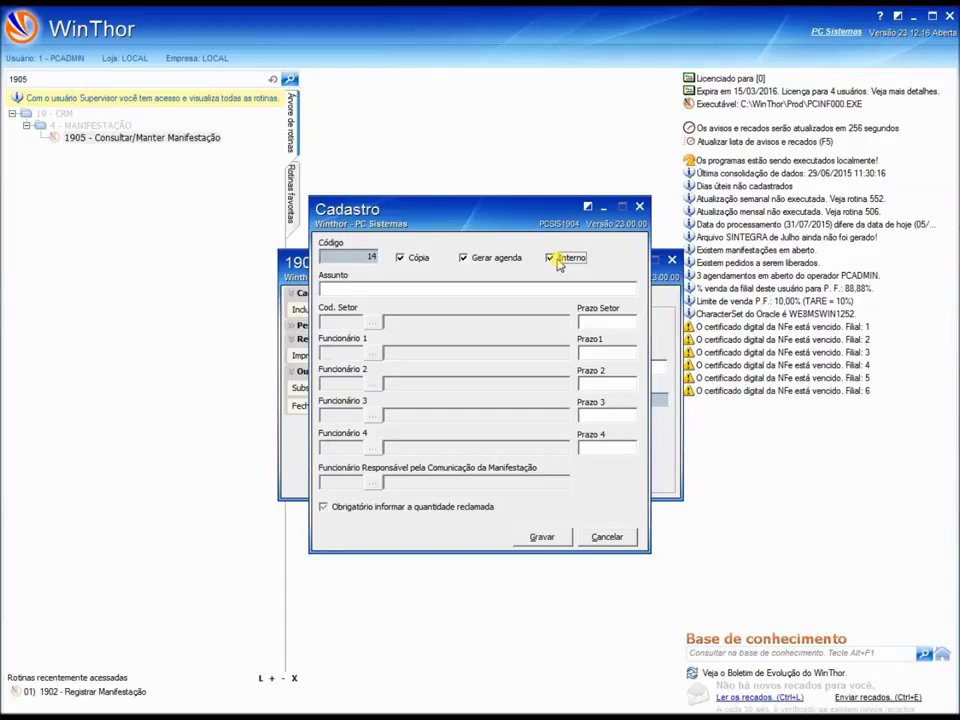
pyautogui.click(551, 258)
pyautogui.click(462, 258)
pyautogui.click(400, 258)
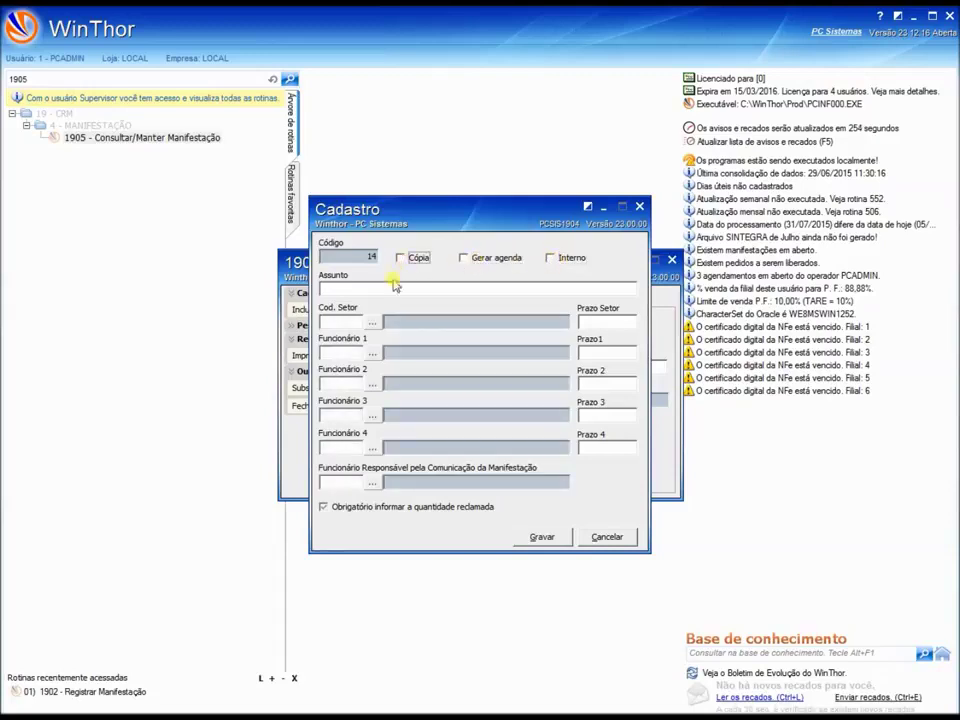
# Enter TESTE DE PROCESSO as the subject (Assunto) of the new record
pyautogui.click(340, 290)
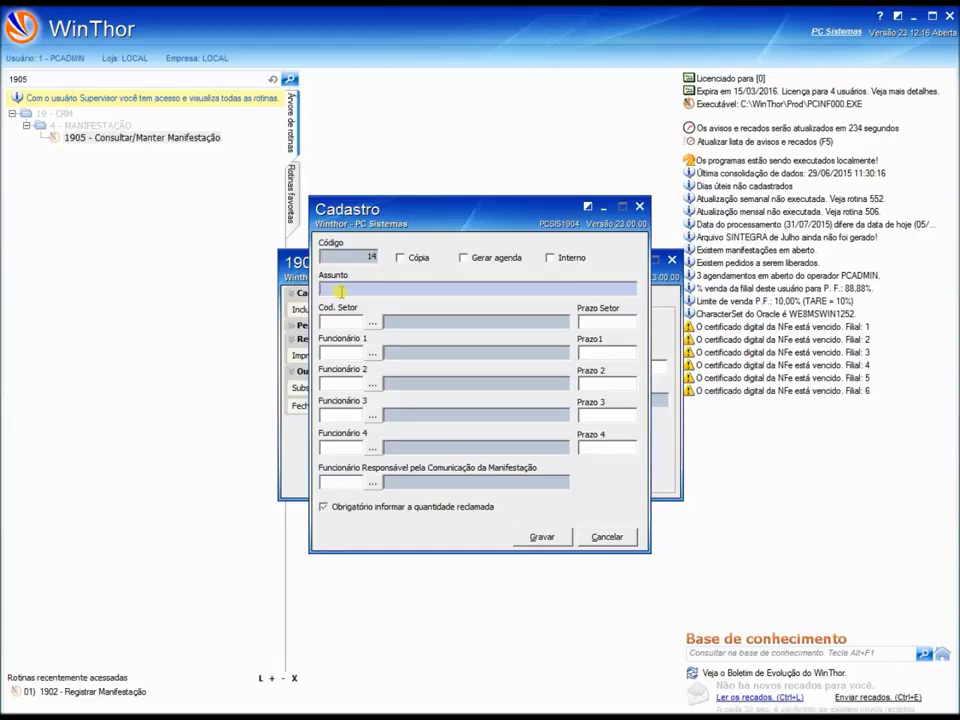
pyautogui.write('TESTE DE PROCESSO')
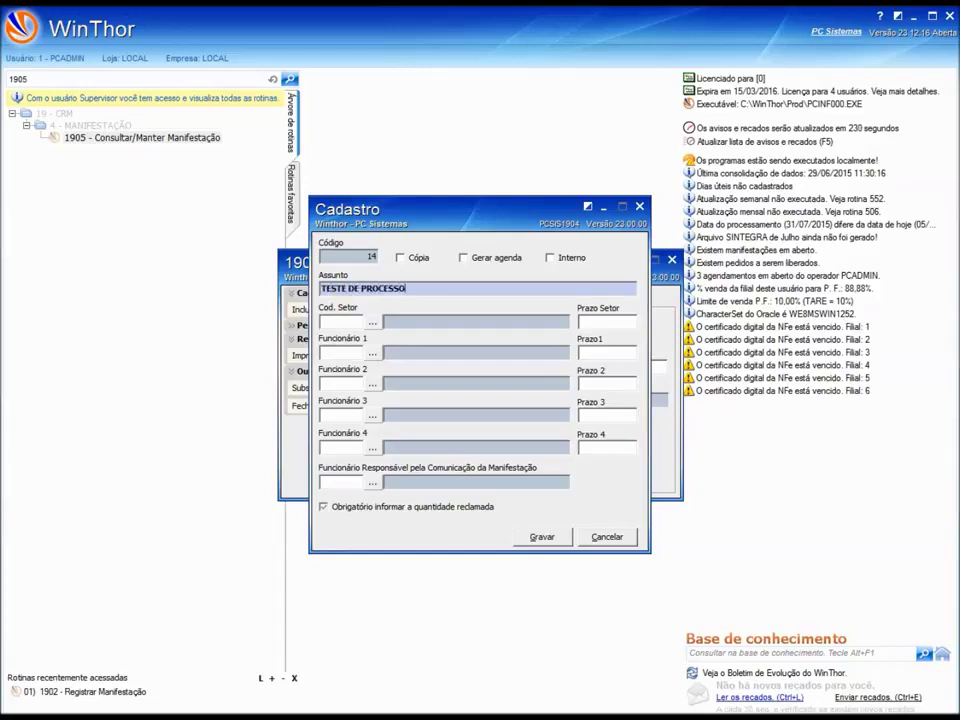
pyautogui.press('Tab')
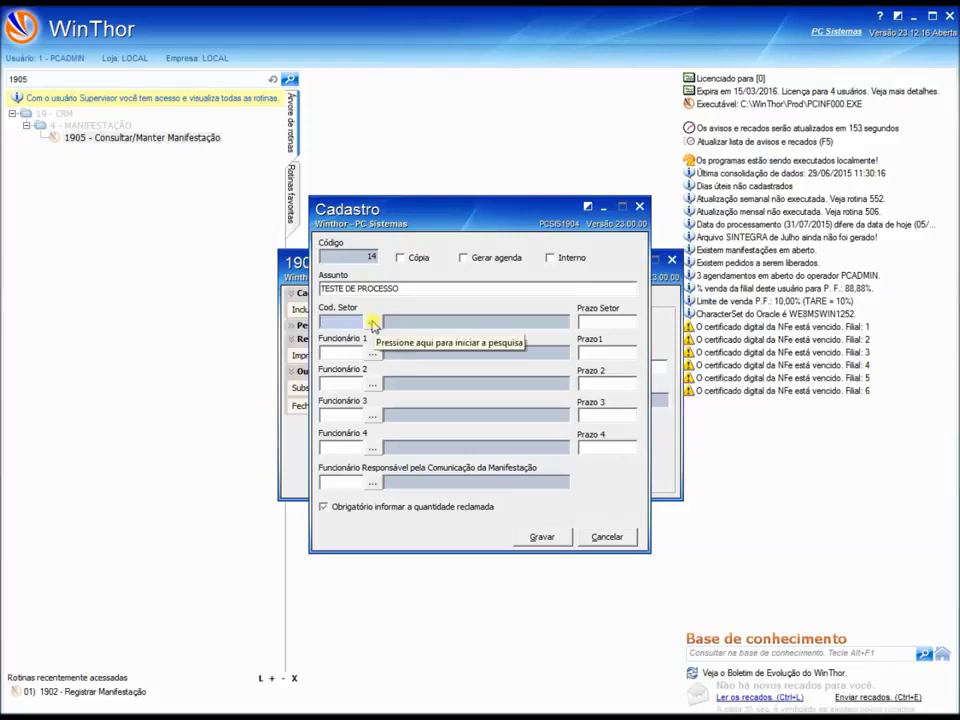
# Look up the sectors, sort them by code and assign sector 2 COMPRAS to the subject
pyautogui.click(373, 325)
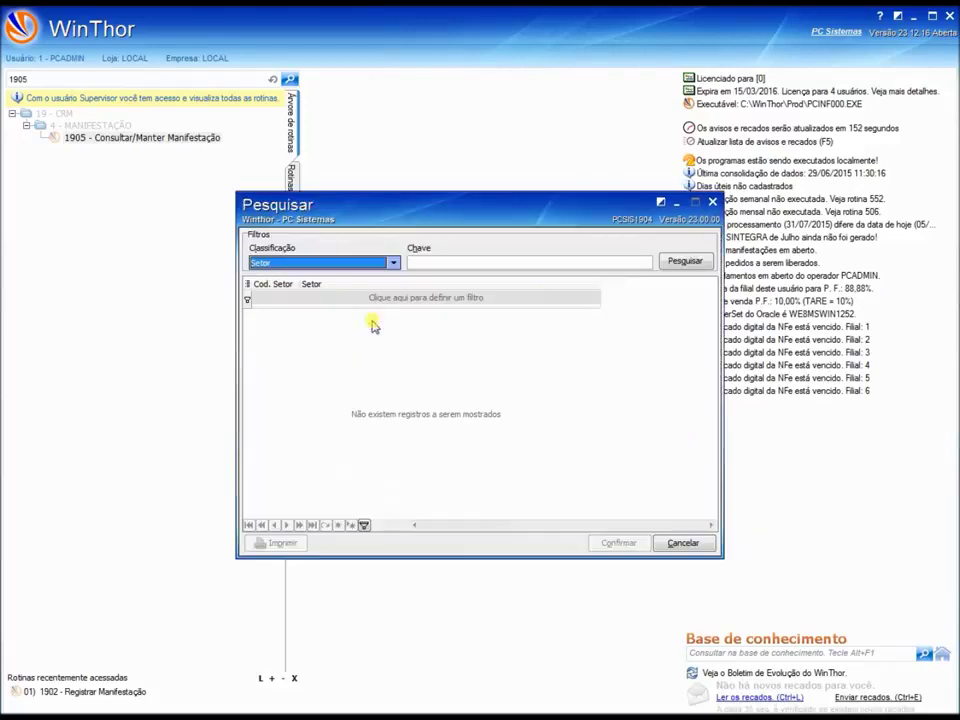
pyautogui.click(684, 262)
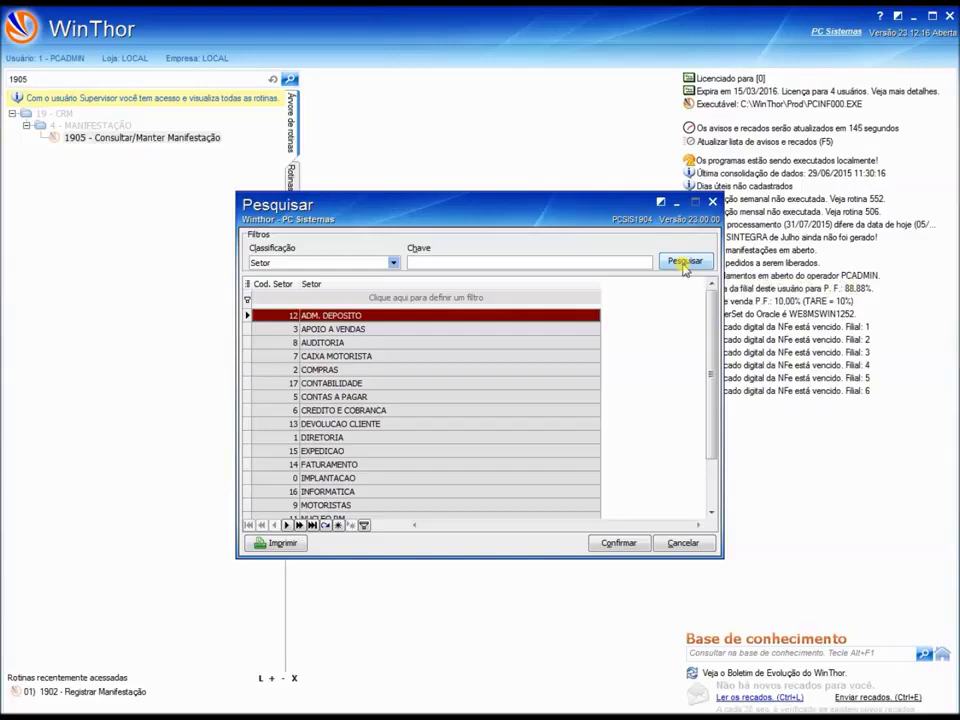
pyautogui.click(262, 284)
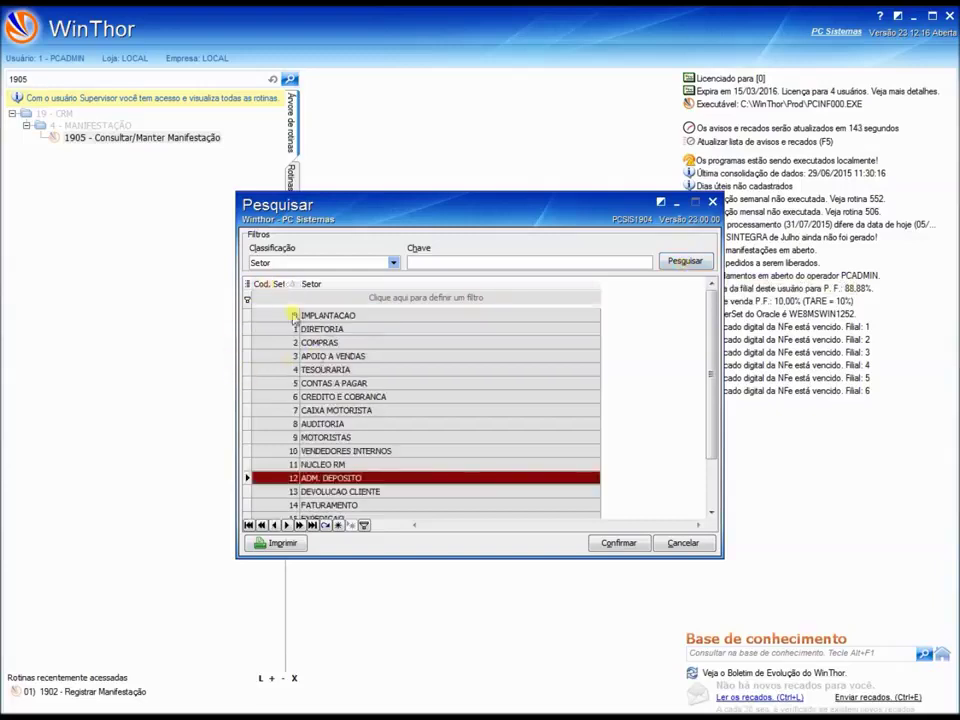
pyautogui.click(280, 344)
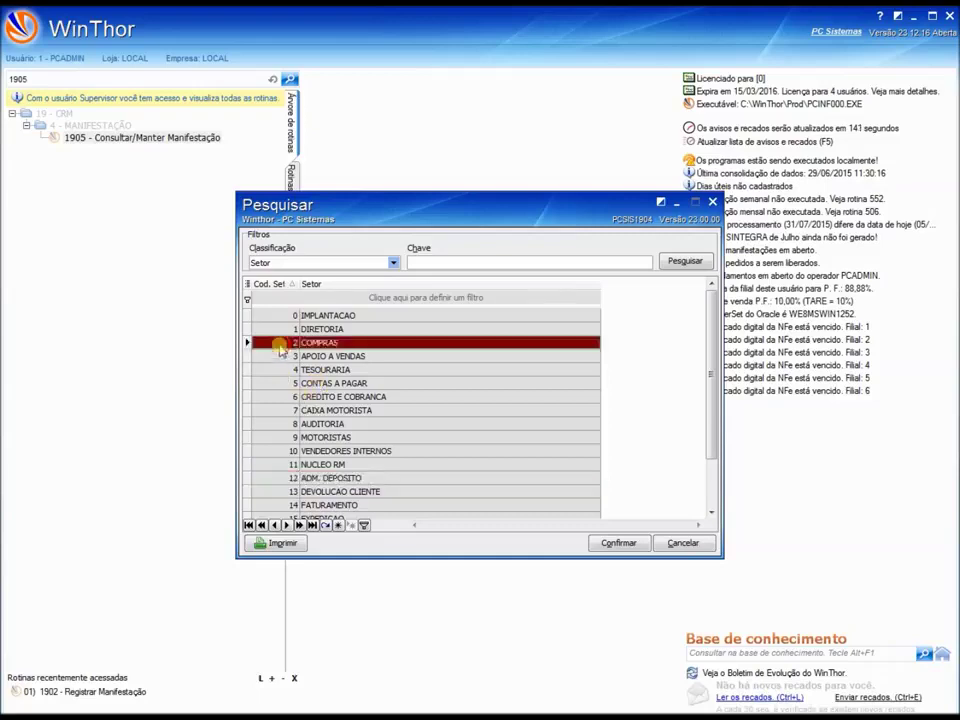
pyautogui.doubleClick(280, 344)
# Set the sector deadline (Prazo Setor) to 3 hours using the time converter with the Horas factor
pyautogui.click(588, 322)
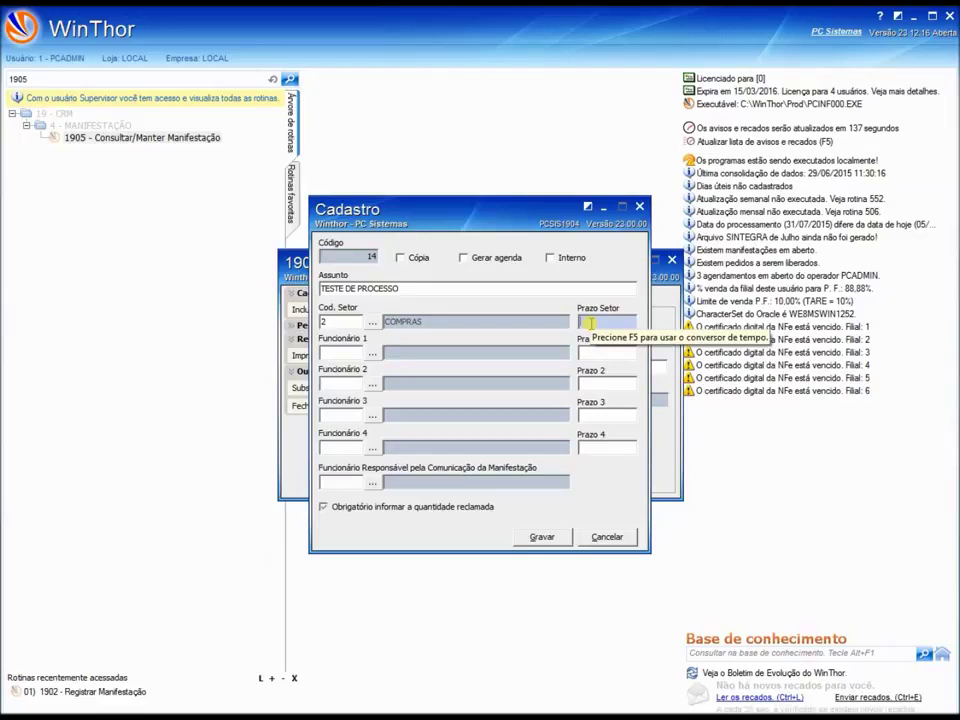
pyautogui.write('3')
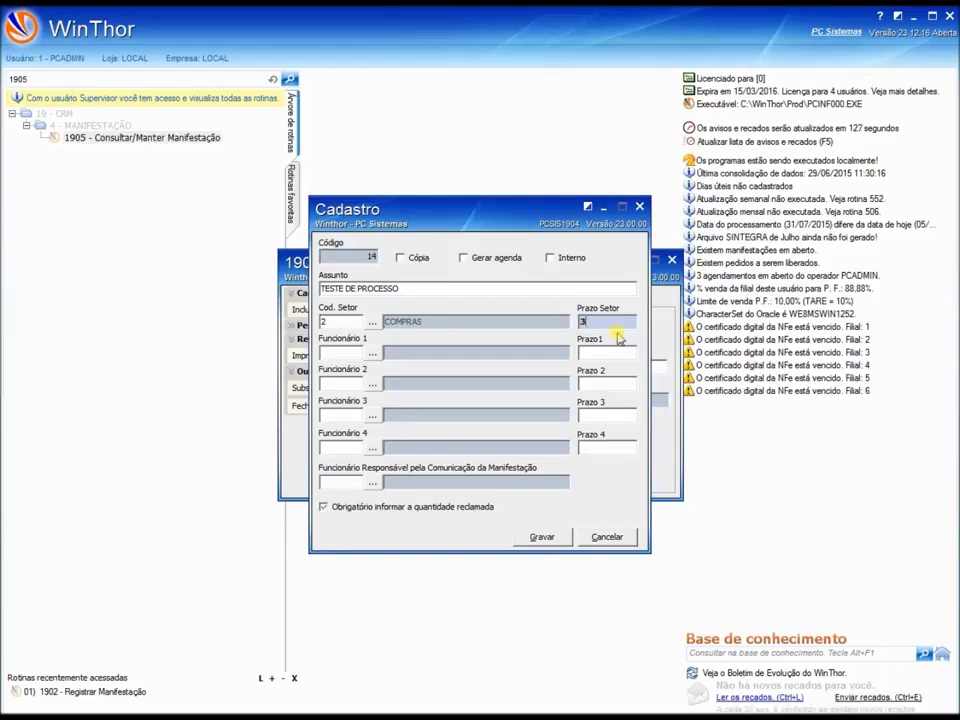
pyautogui.press('Return')
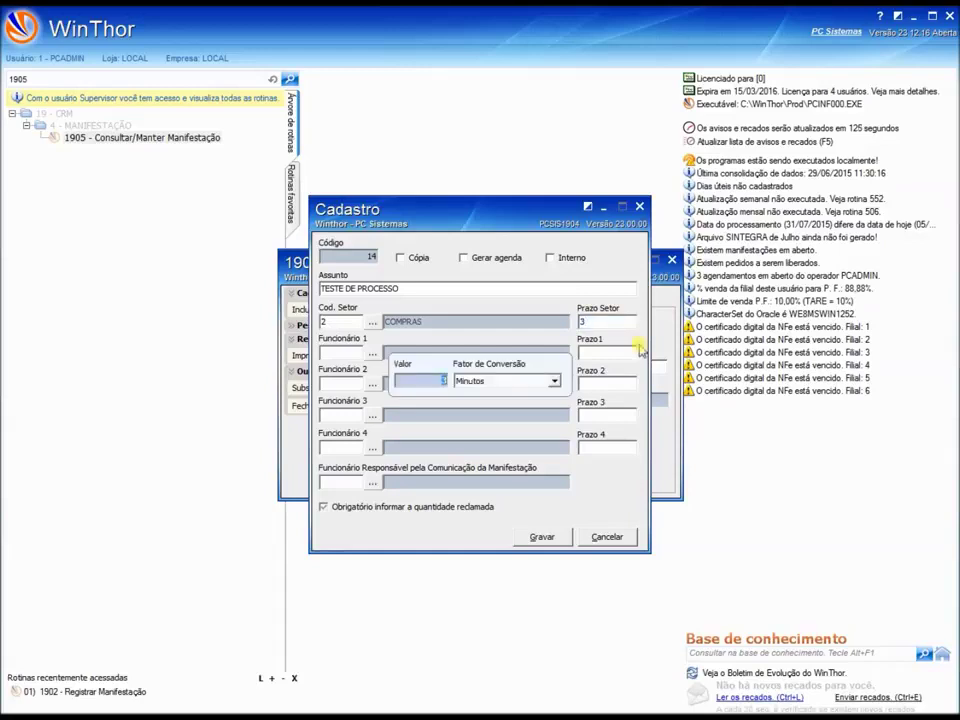
pyautogui.click(468, 384)
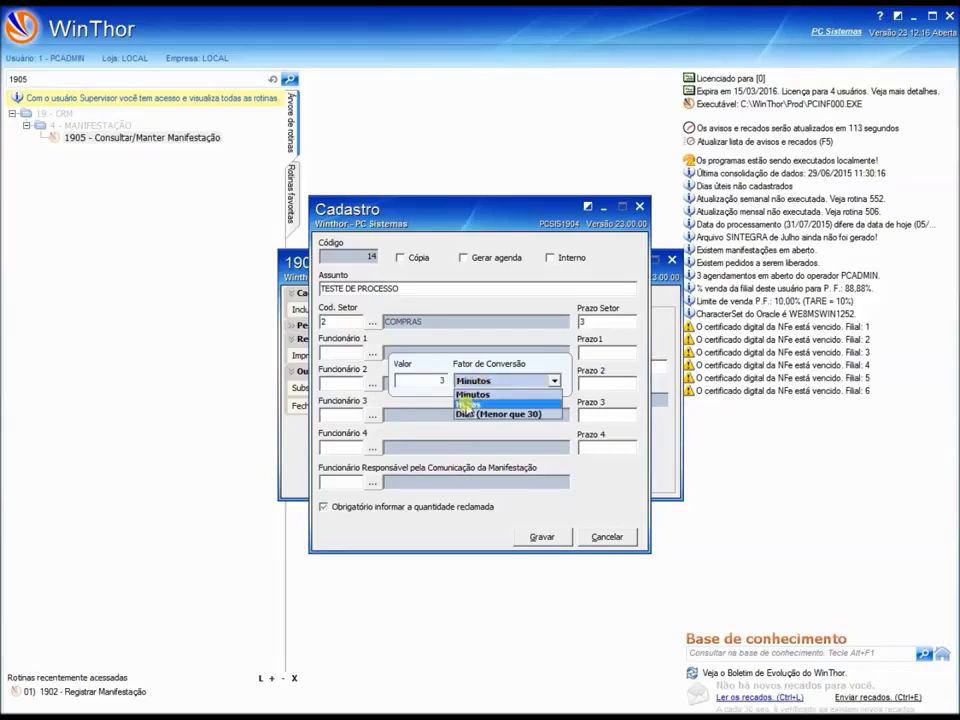
pyautogui.click(467, 404)
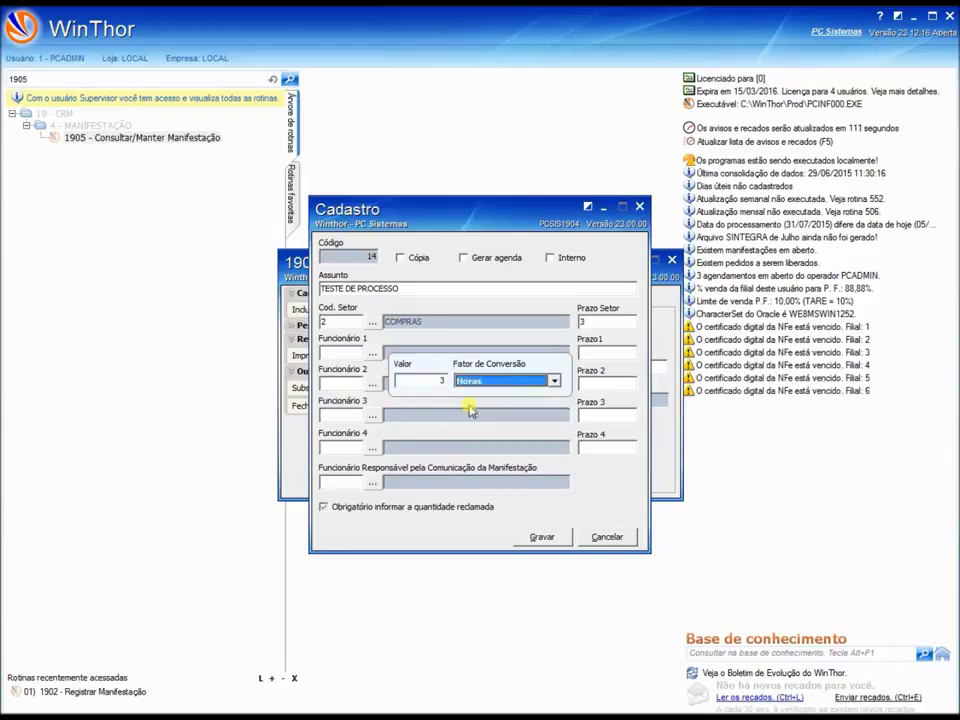
pyautogui.press('Return')
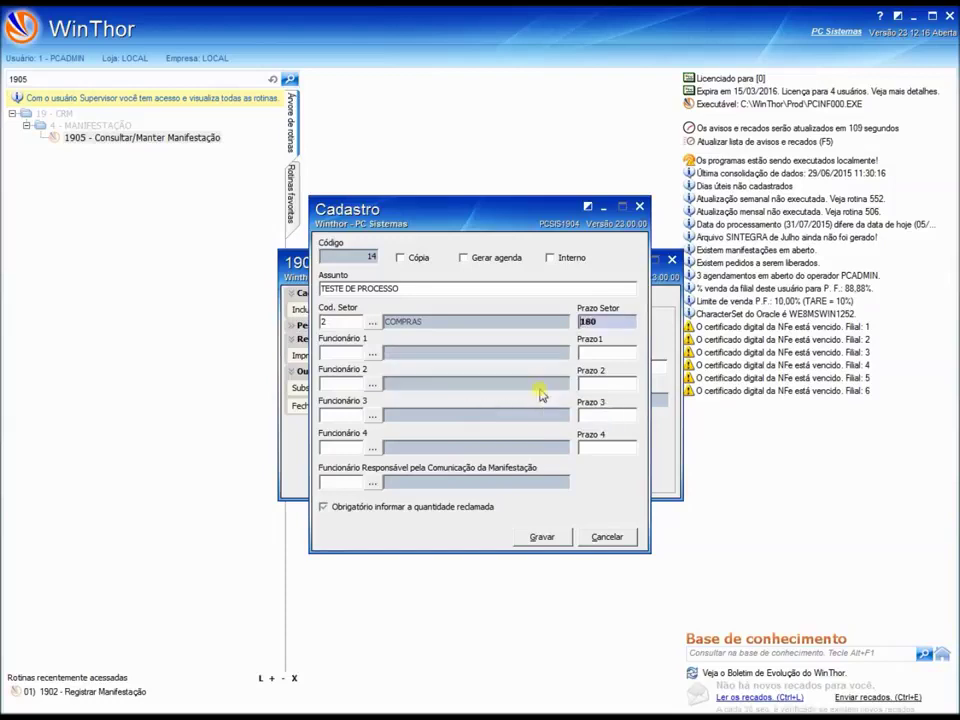
# Assign employee codes 4, 5, 6 and 16 to Funcionário 1 through Funcionário 4 respectively
pyautogui.click(343, 352)
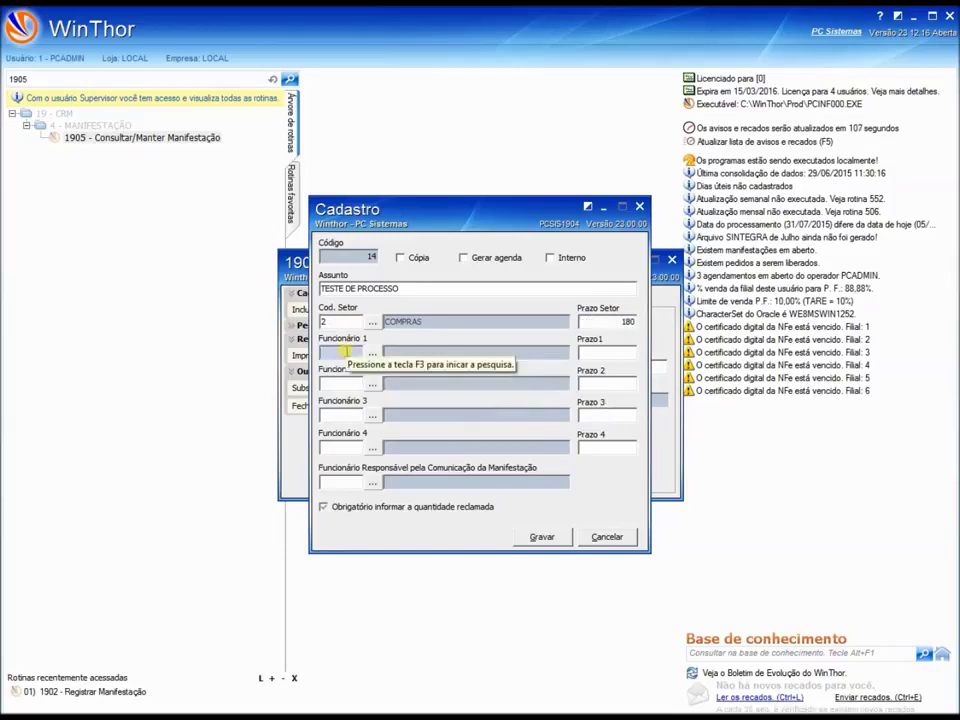
pyautogui.write('4')
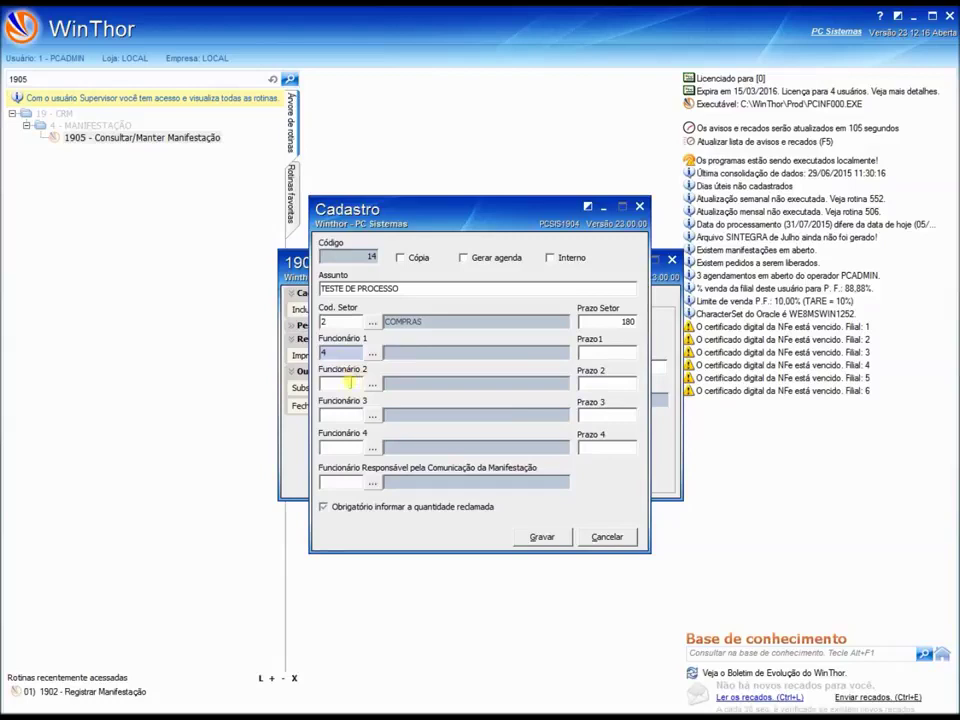
pyautogui.click(341, 388)
pyautogui.write('5')
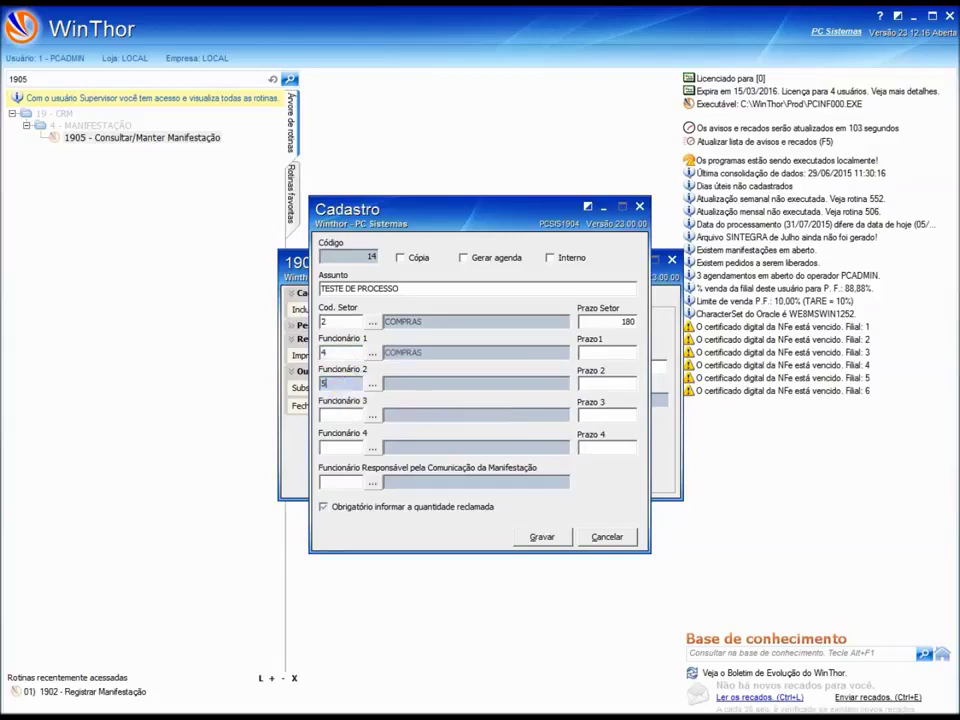
pyautogui.click(333, 414)
pyautogui.write('6')
pyautogui.click(342, 444)
pyautogui.write('16')
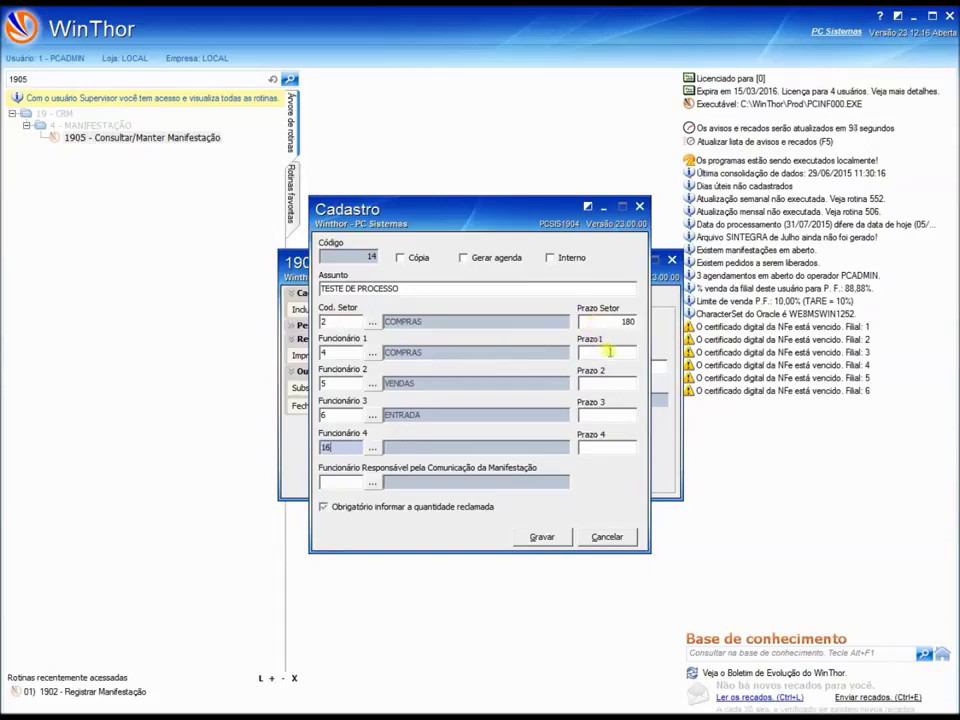
# Set the four employee deadlines, Prazo 1 through Prazo 4, to 34 each
pyautogui.click(604, 352)
pyautogui.write('34')
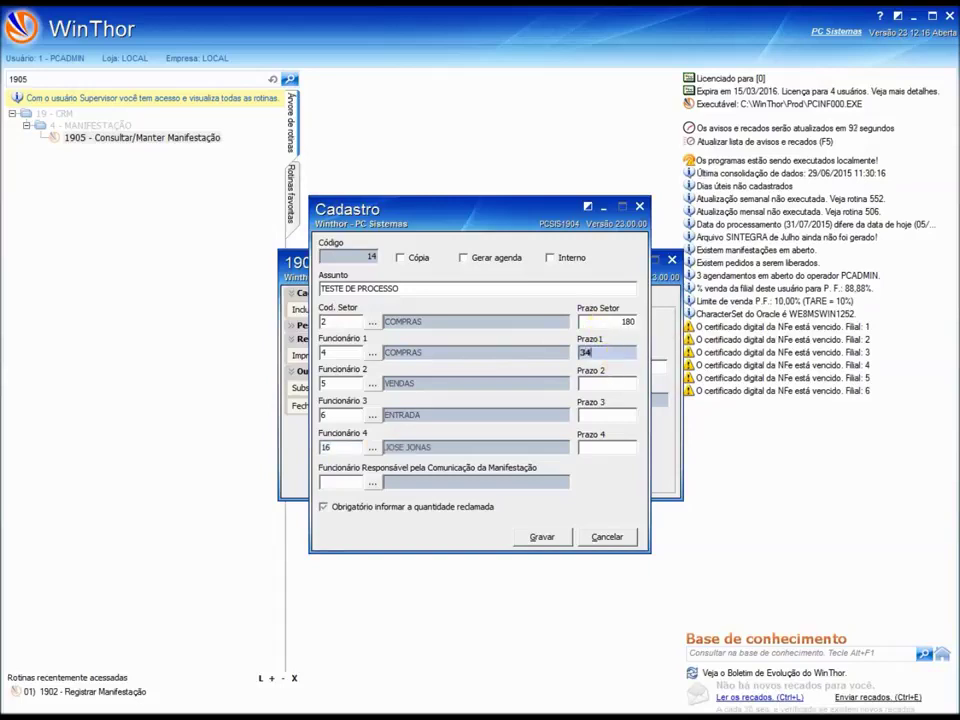
pyautogui.click(619, 382)
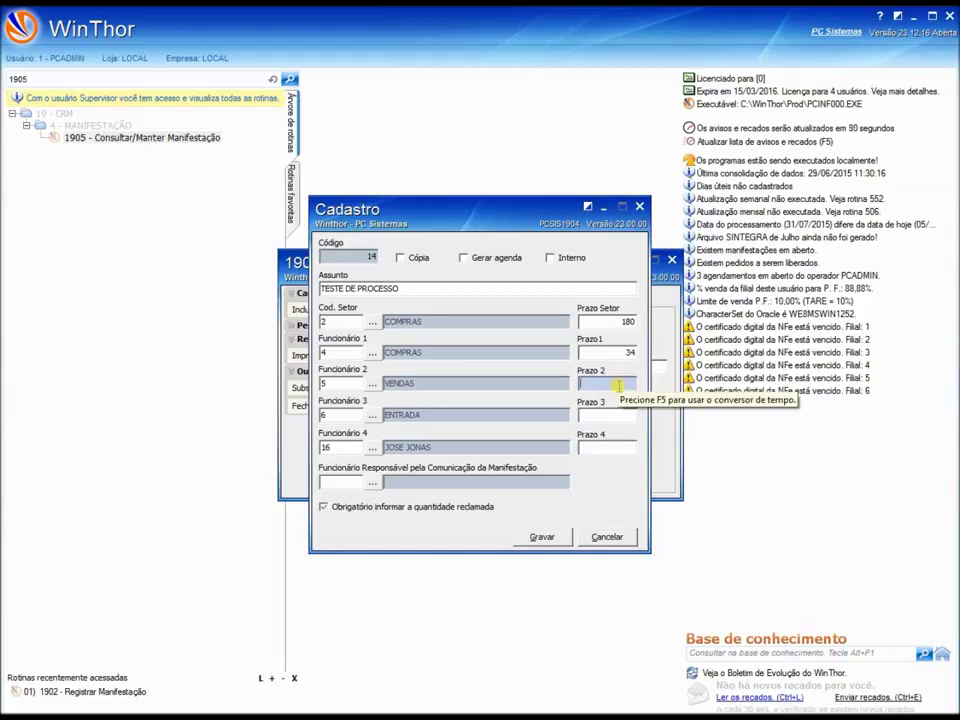
pyautogui.write('34')
pyautogui.click(622, 411)
pyautogui.write('34')
pyautogui.click(620, 446)
pyautogui.write('34')
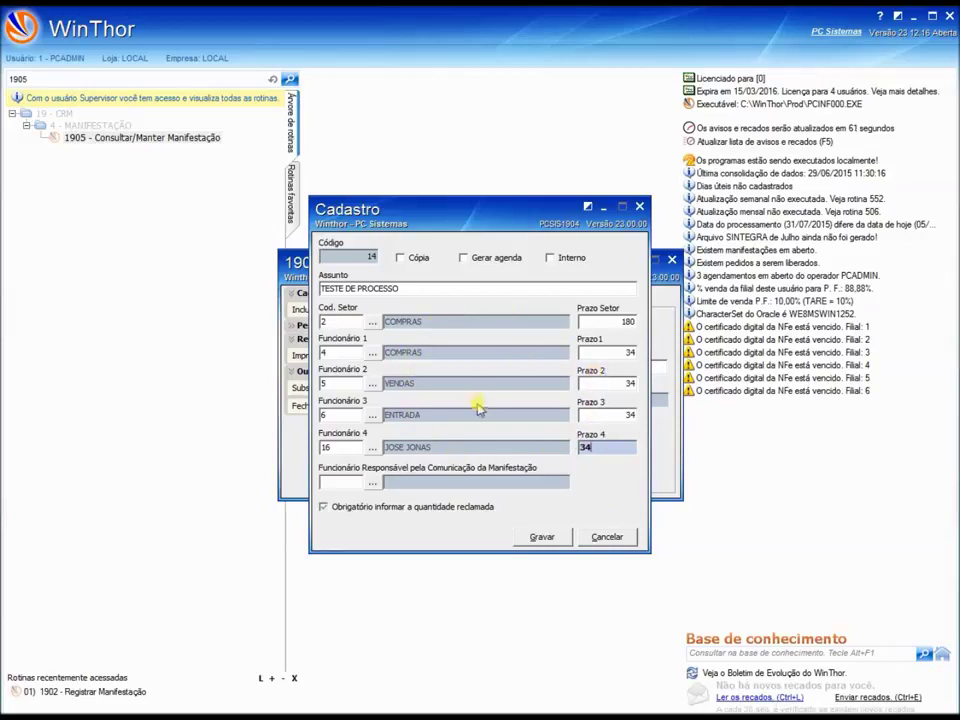
# Look up the employees by code and choose 5 VENDAS as the employee responsible for communicating the manifestation
pyautogui.click(372, 484)
pyautogui.click(686, 261)
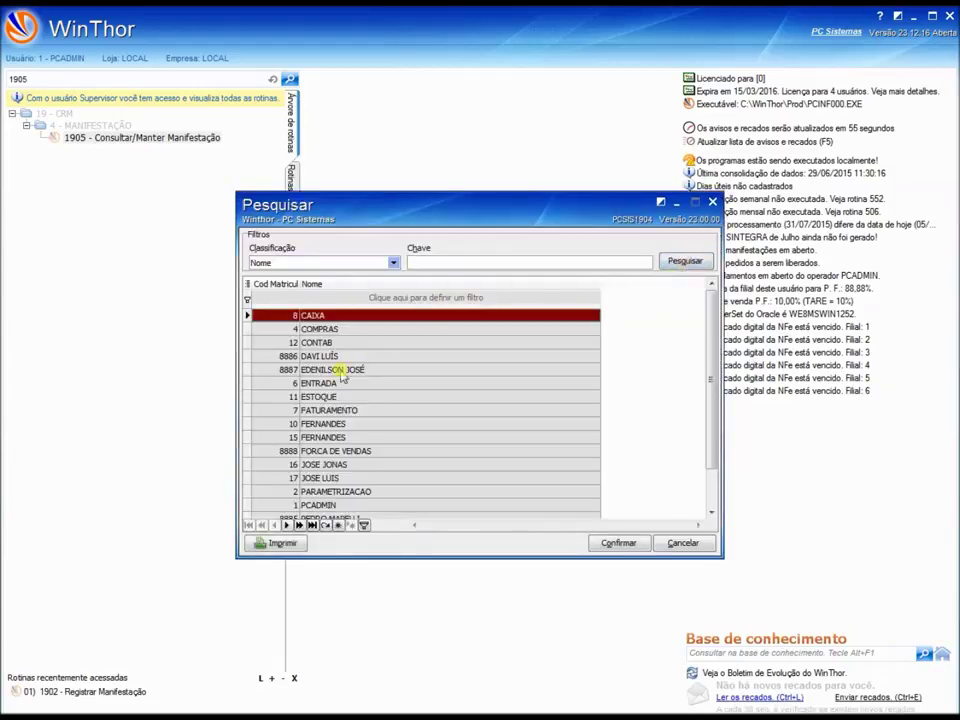
pyautogui.click(270, 284)
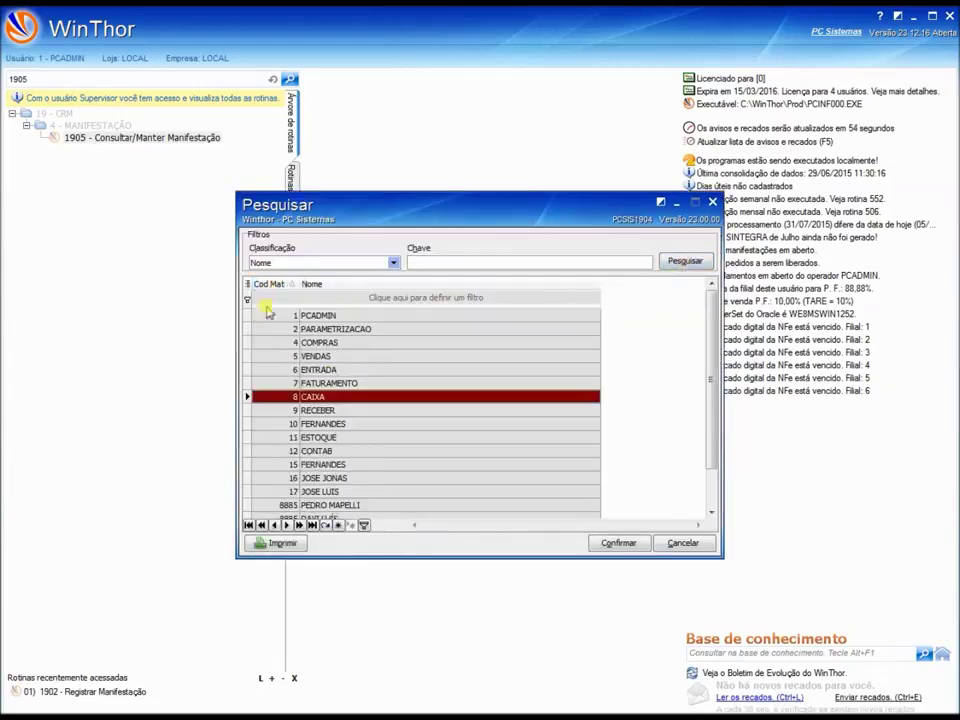
pyautogui.doubleClick(285, 356)
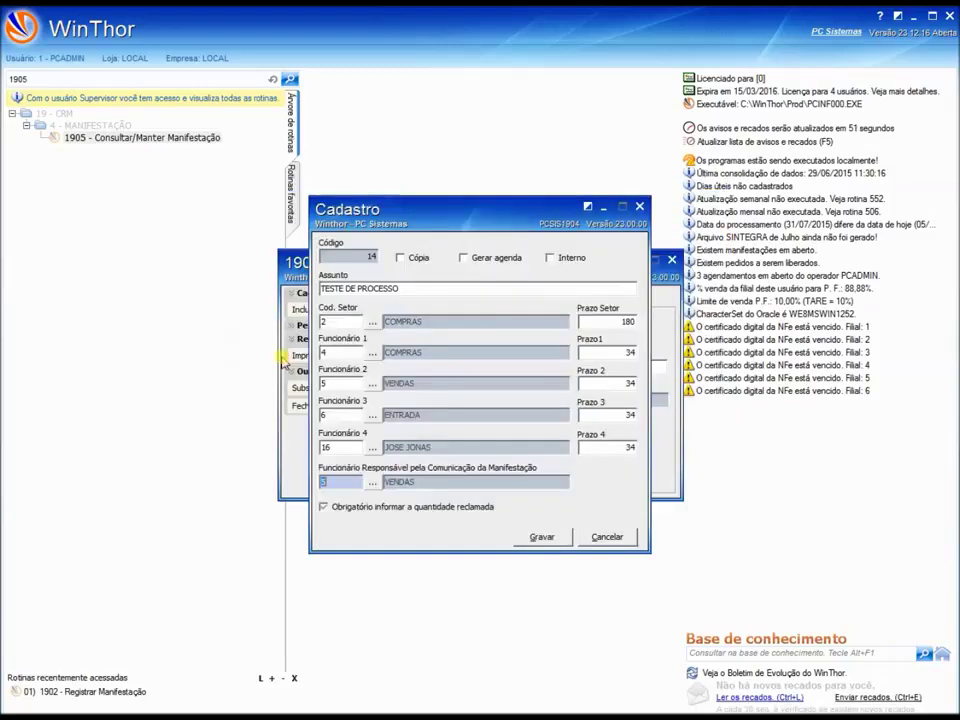
# Make the claimed quantity mandatory (Obrigatório informar a quantidade reclamada) and save the subject record
pyautogui.click(326, 510)
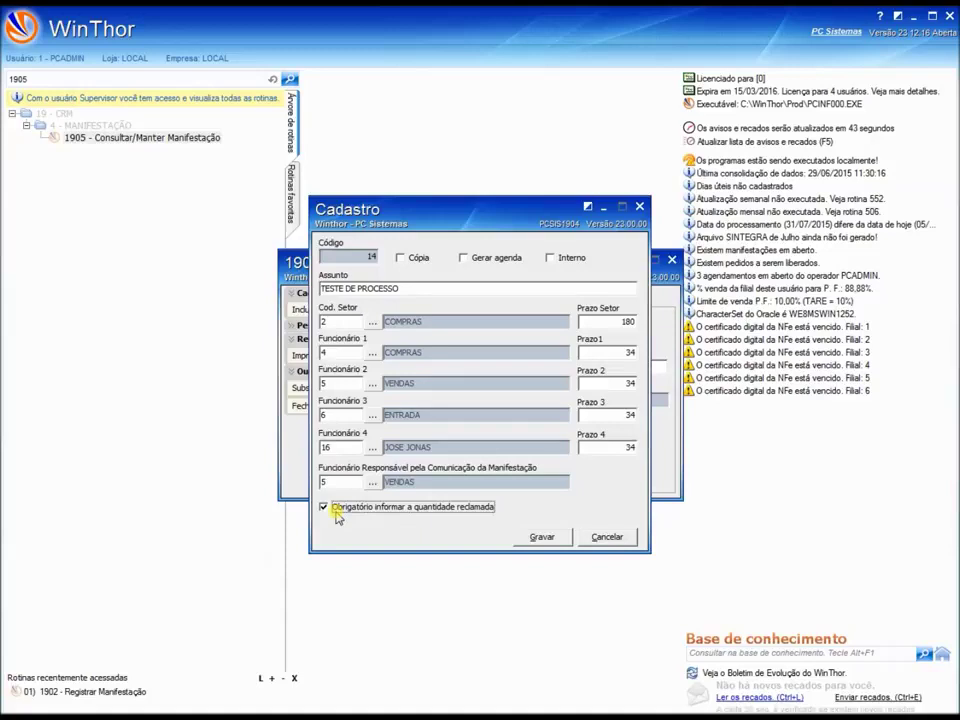
pyautogui.click(541, 538)
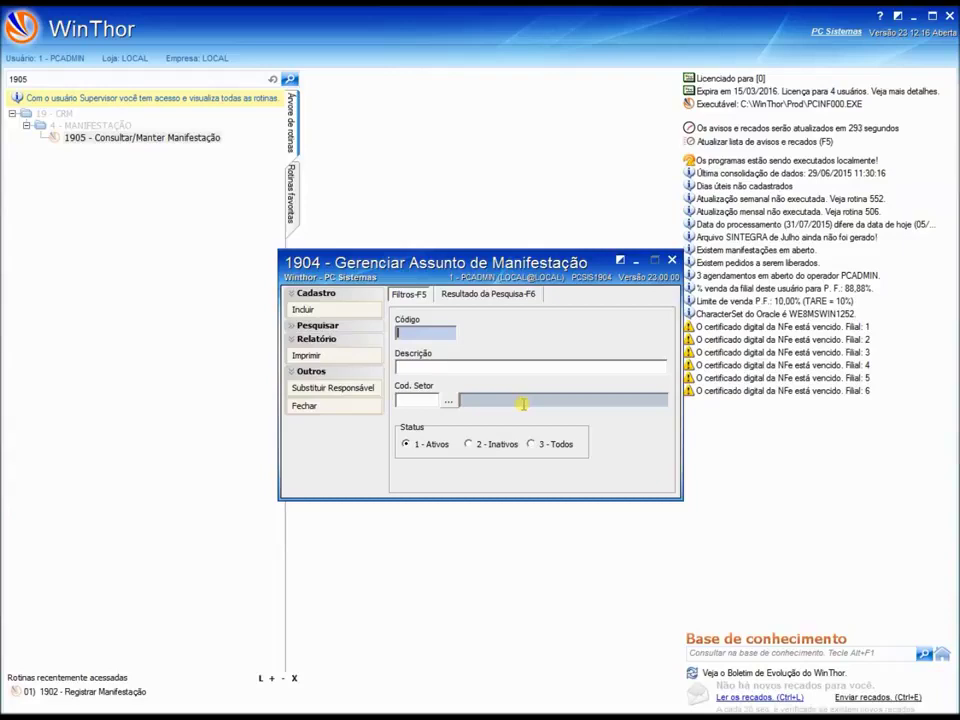
# Preview the printed report of active subjects, and view the Substituir Responsável form without replacing anyone
pyautogui.click(322, 357)
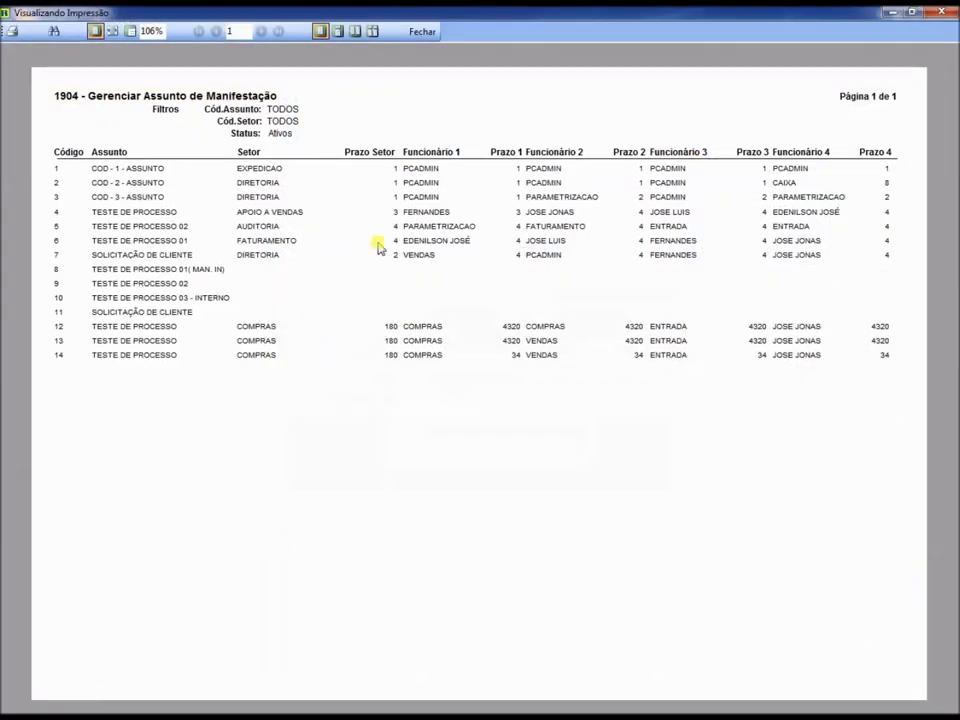
pyautogui.click(422, 31)
pyautogui.click(322, 388)
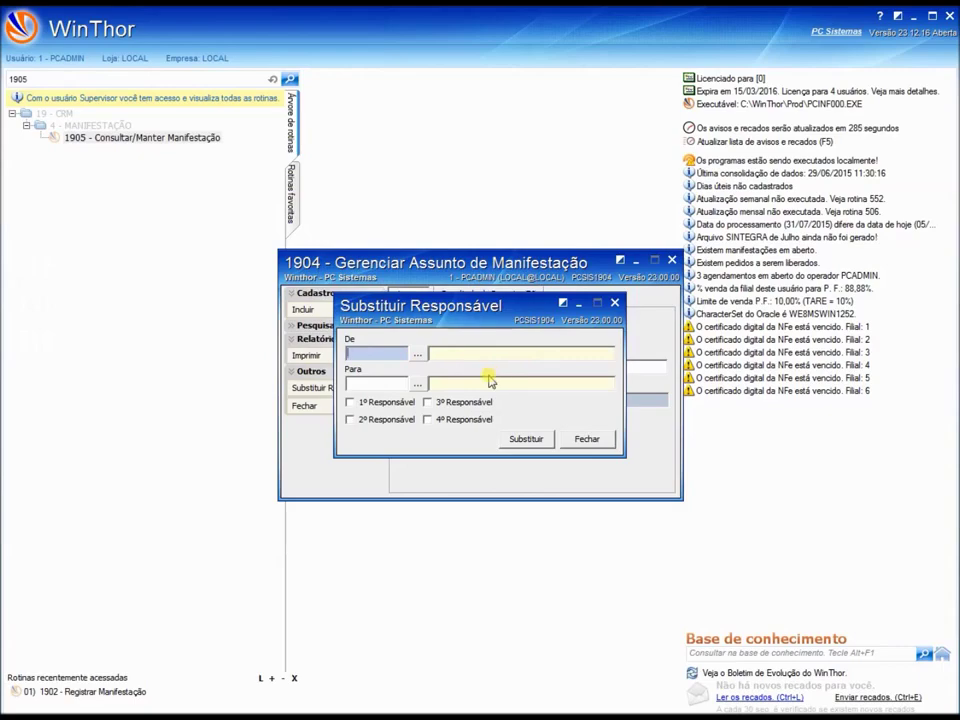
pyautogui.click(586, 439)
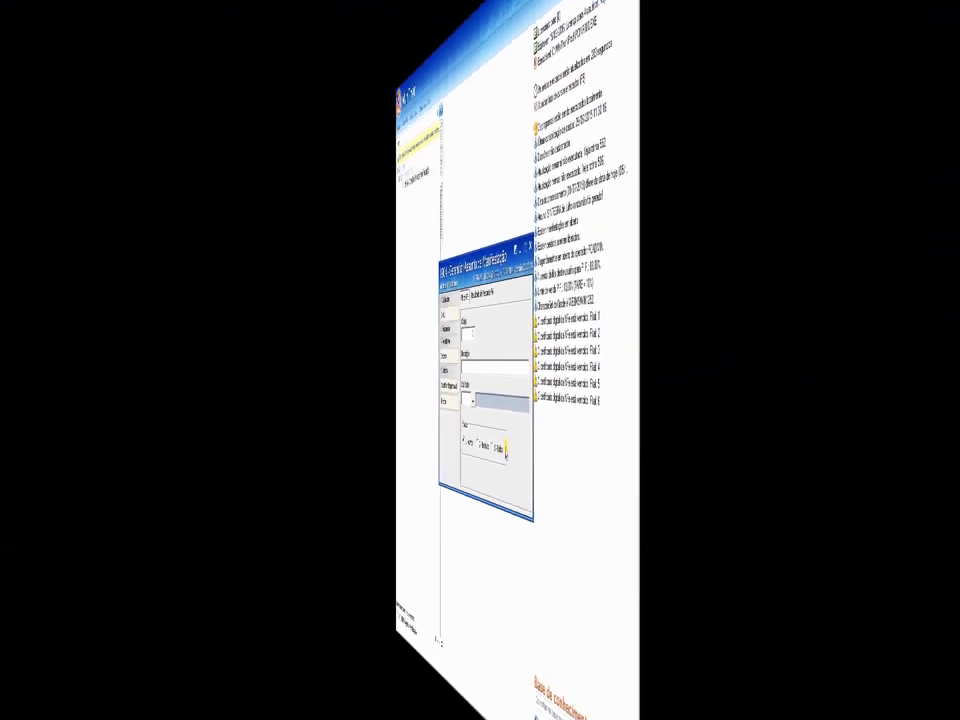